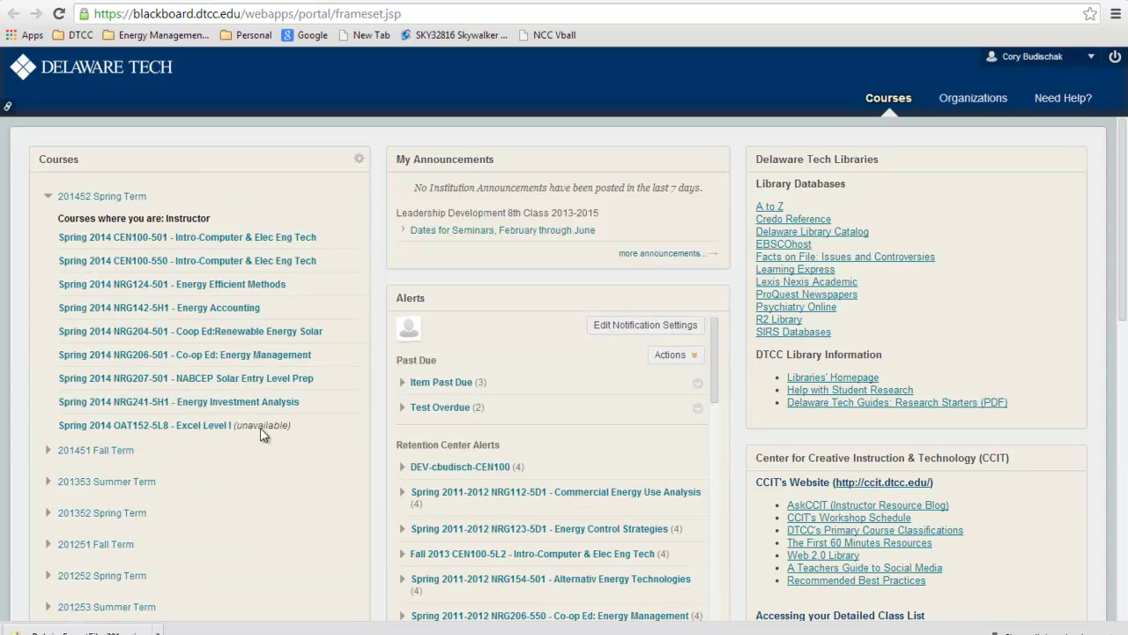
- Scroll the portal Courses module down to the No Term Assigned courses
scroll(262, 489, down, 4)
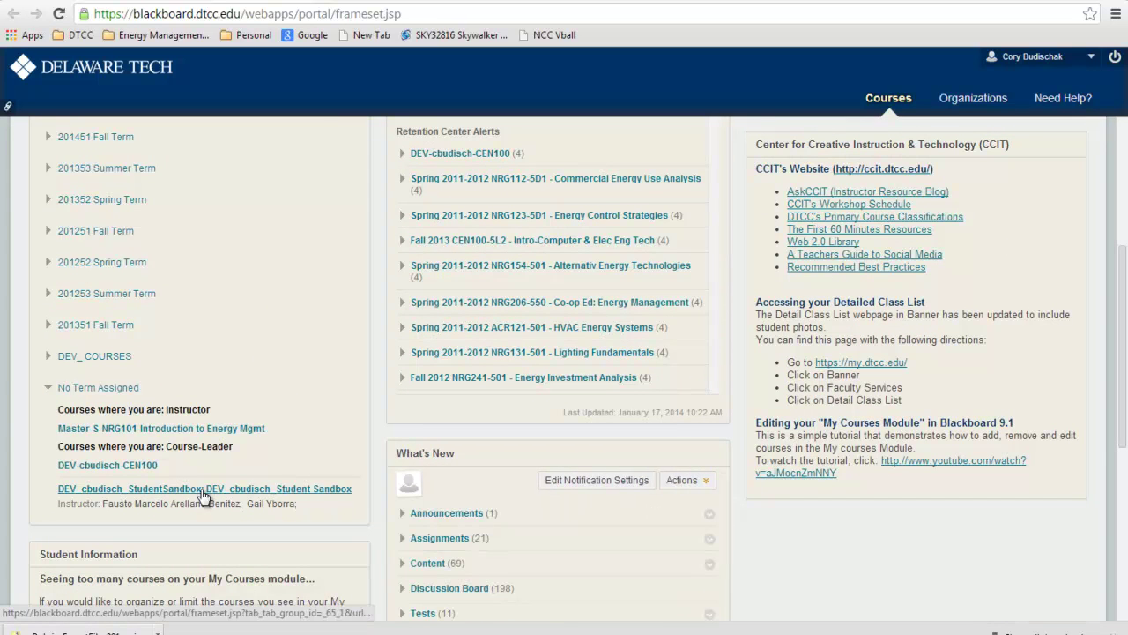
- Enter the DEV_cbudisch_Student Sandbox course and go to Course Tools > Tests, Surveys, and Pools > Pools
click(201, 492)
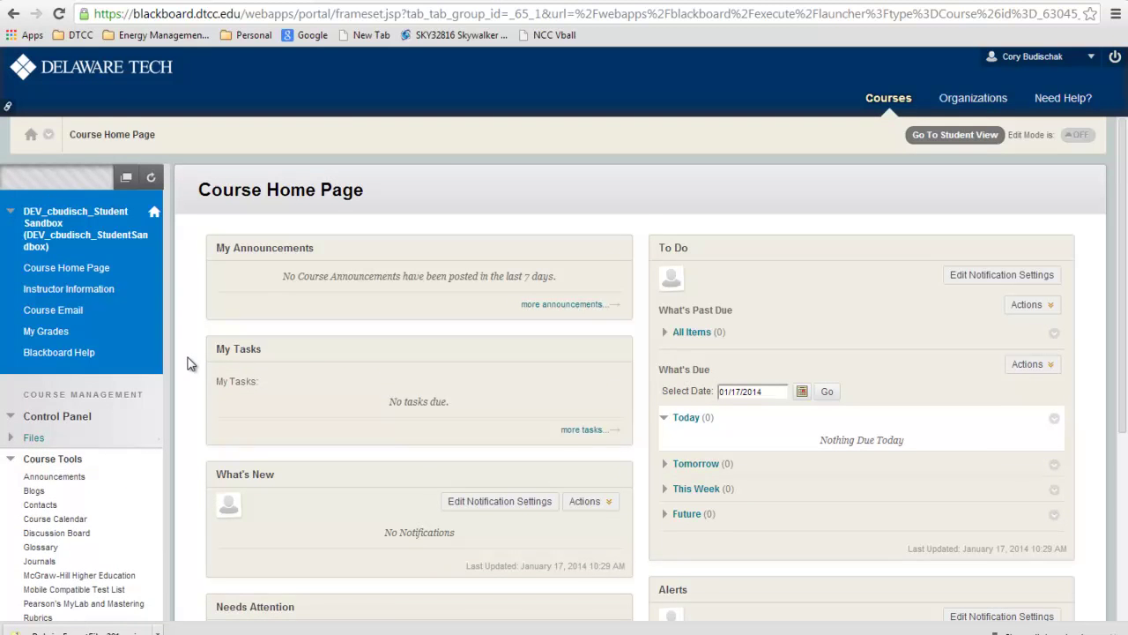
scroll(188, 364, down, 5)
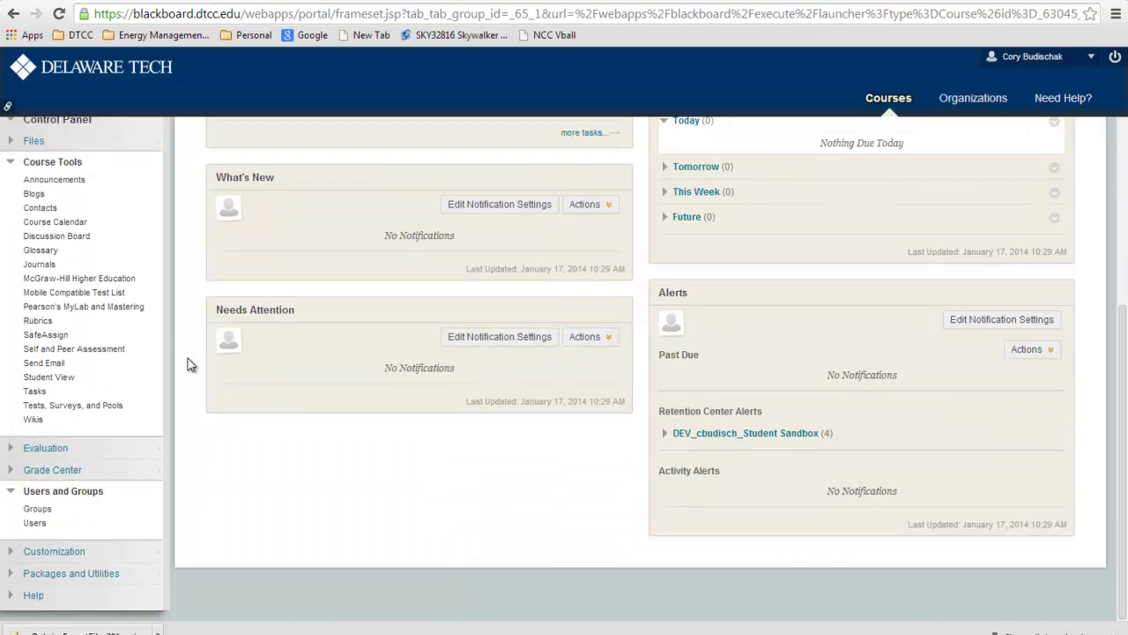
click(43, 162)
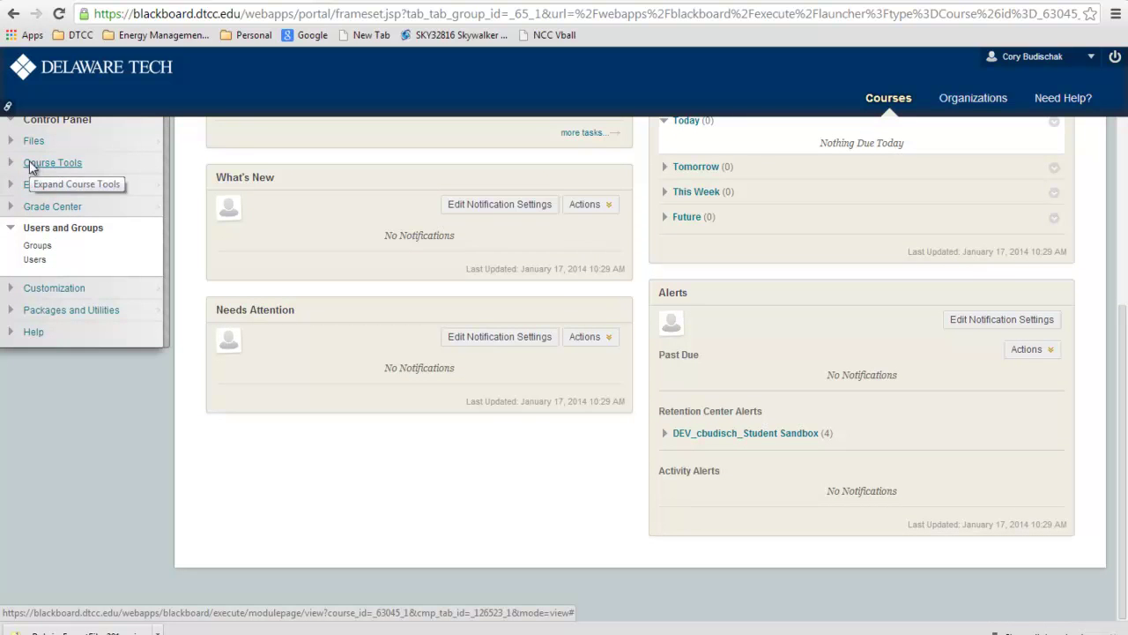
click(34, 164)
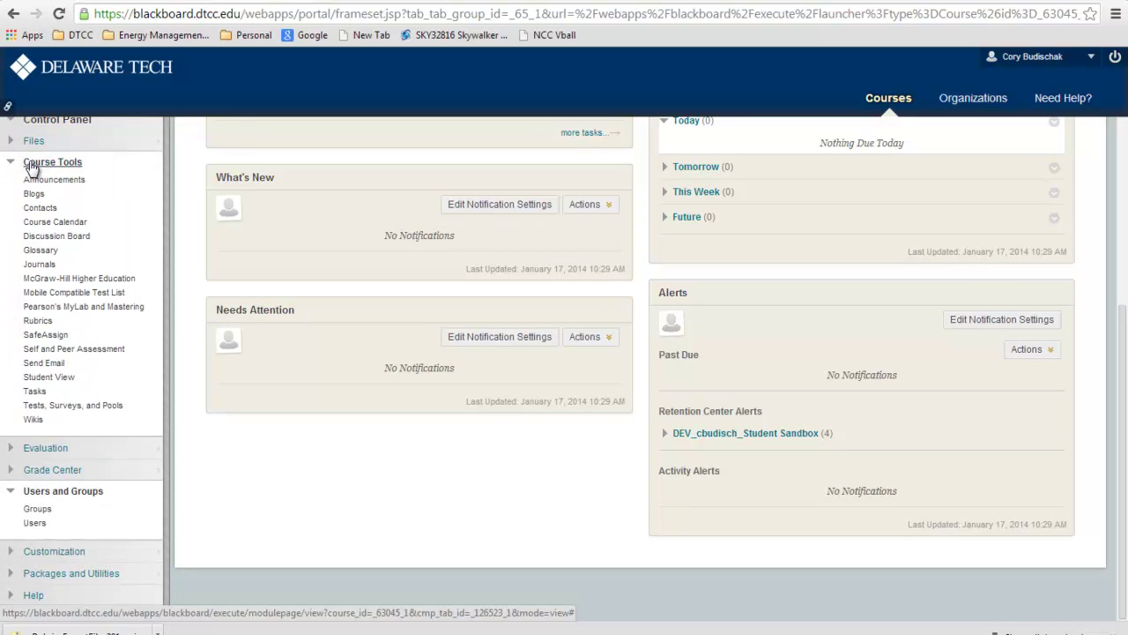
click(72, 406)
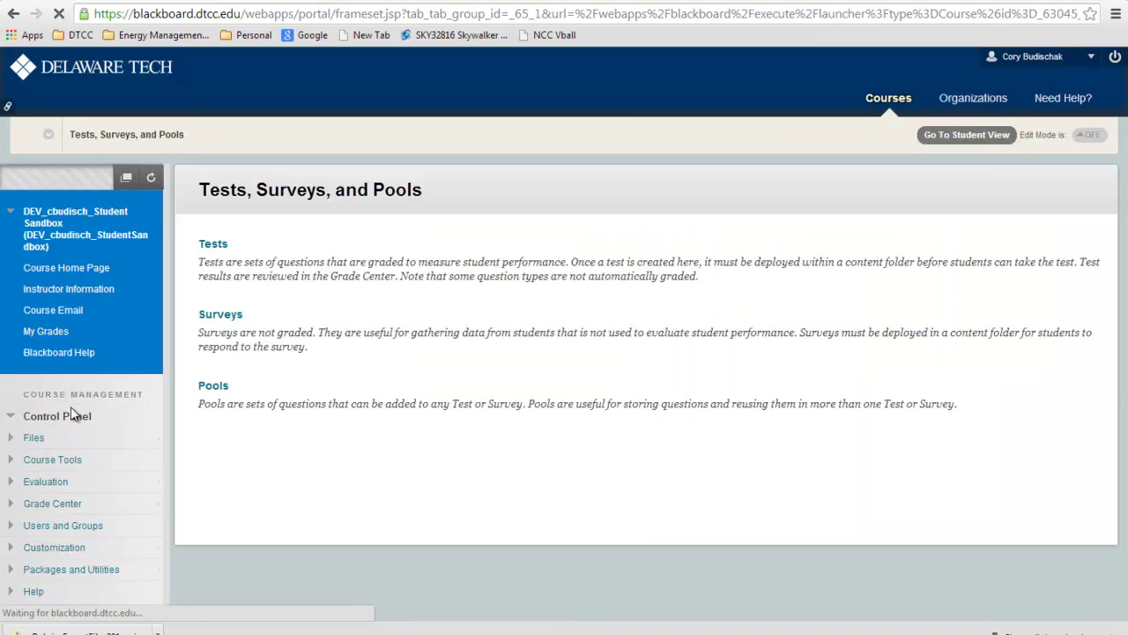
click(214, 387)
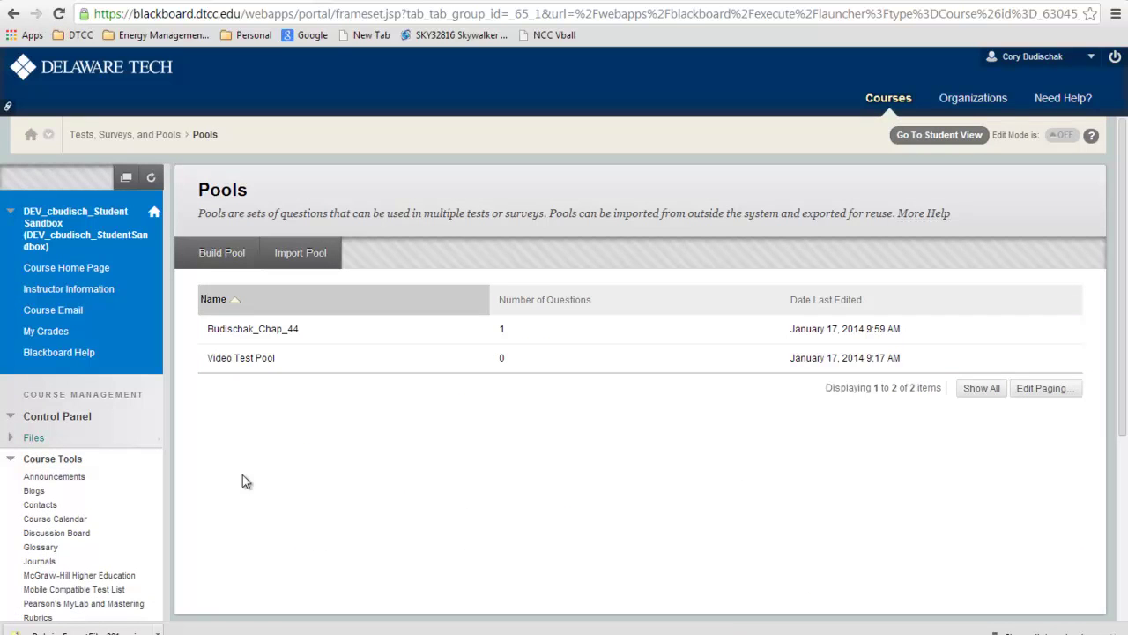
- Build pool Budischak_Chap_55 described as 'This pool will act as a demonstration for the video.'
click(221, 254)
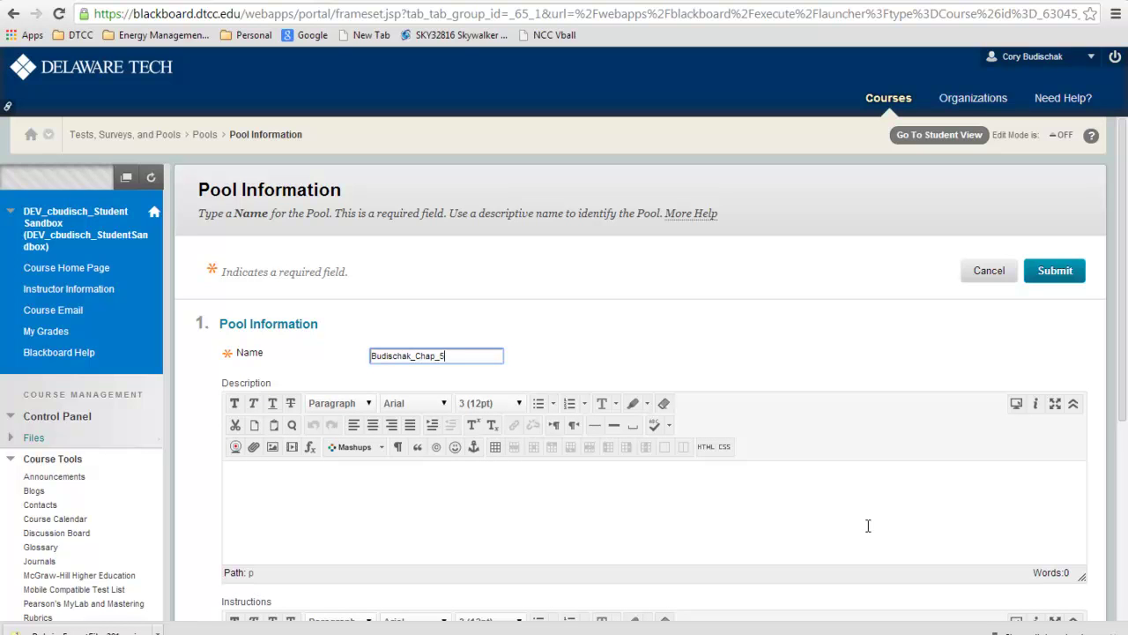
click(801, 469)
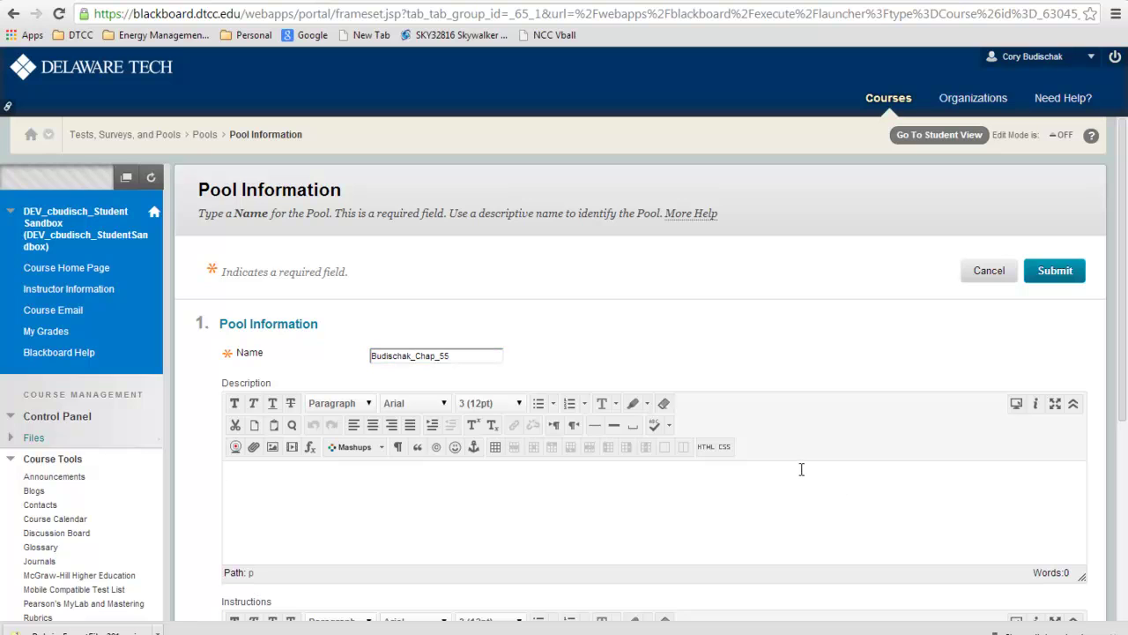
text(This pool will act as a de)
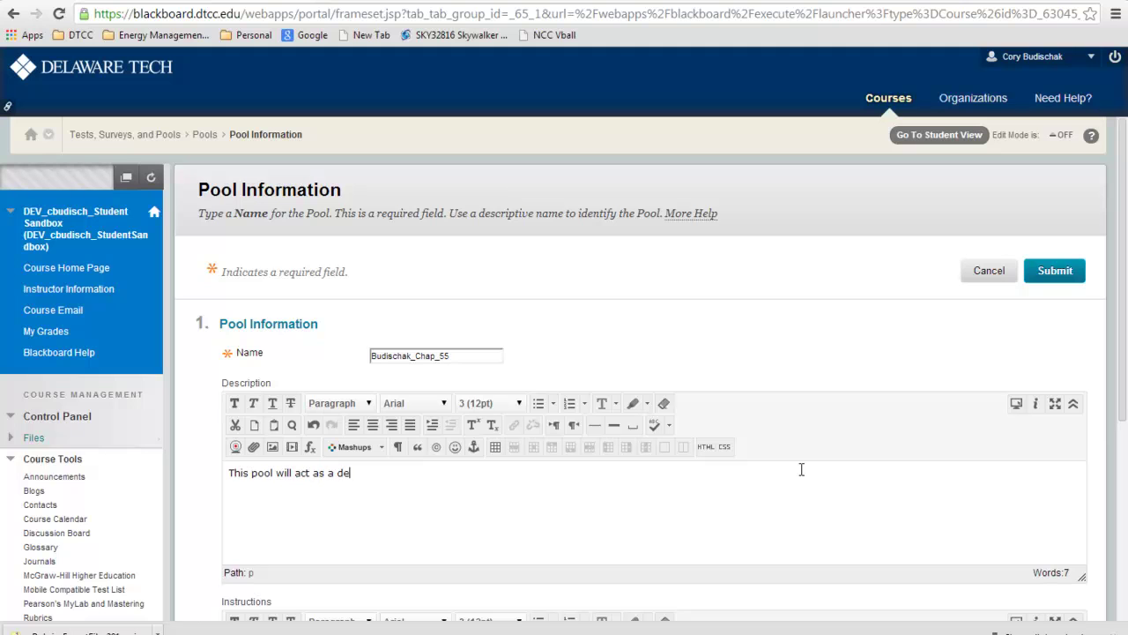
text(monstration for the video.)
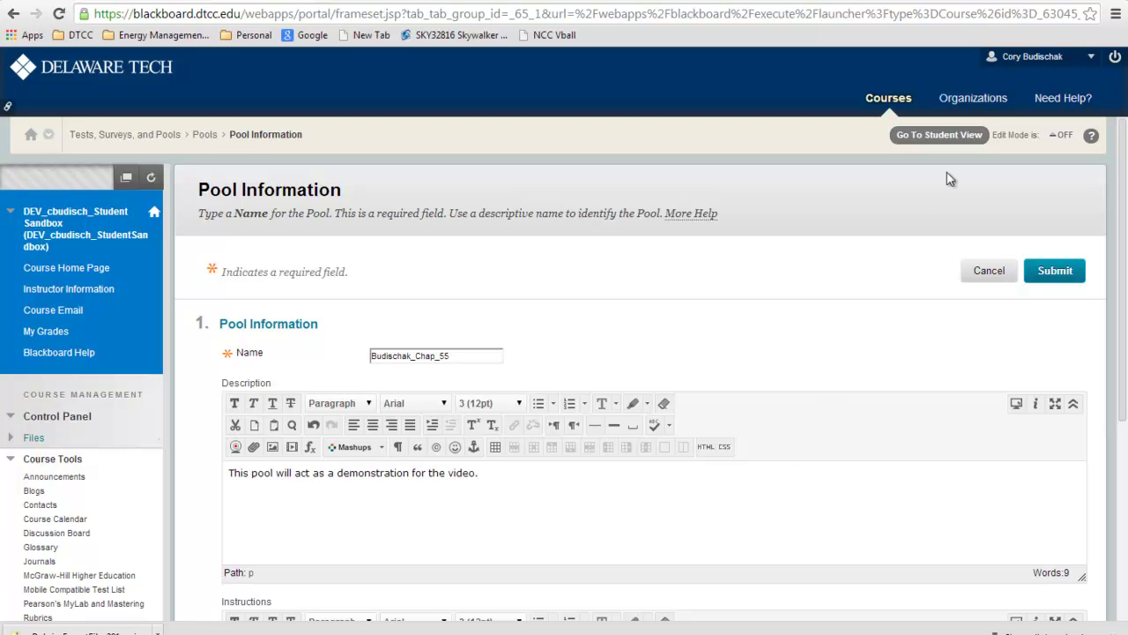
click(1050, 272)
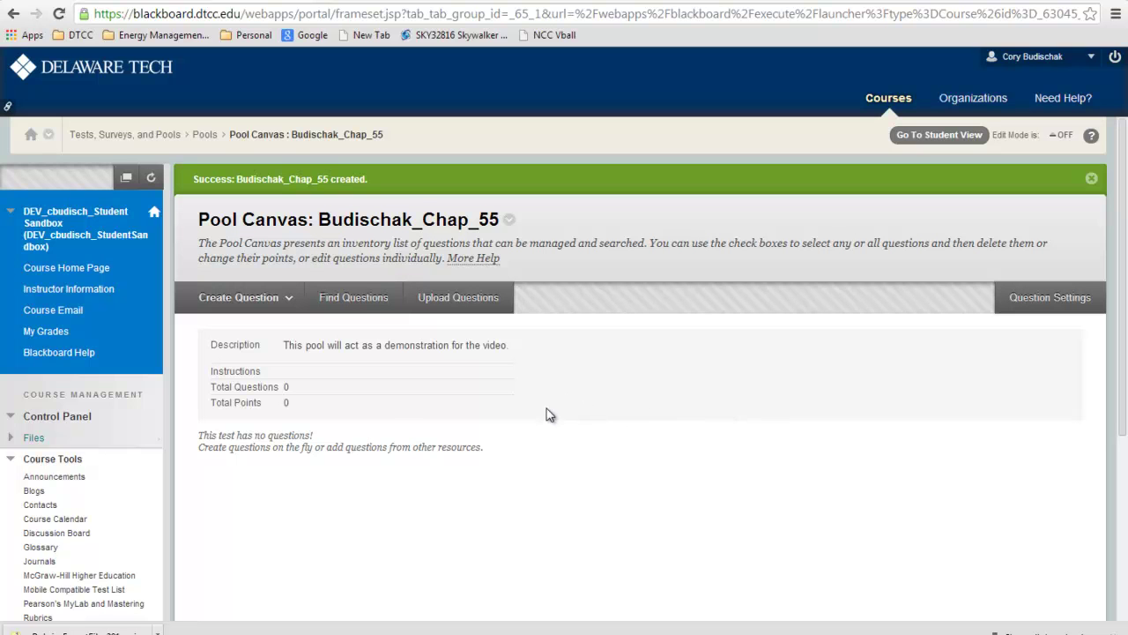
- Create a multiple-choice question asking 'What animal is the biggest?'
click(264, 300)
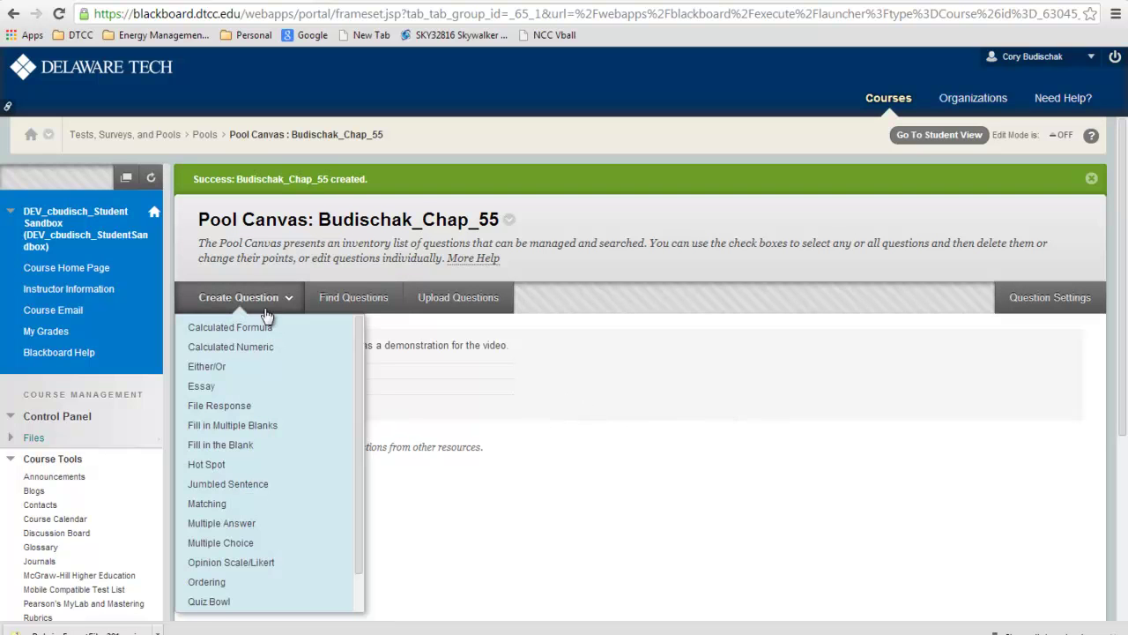
click(246, 544)
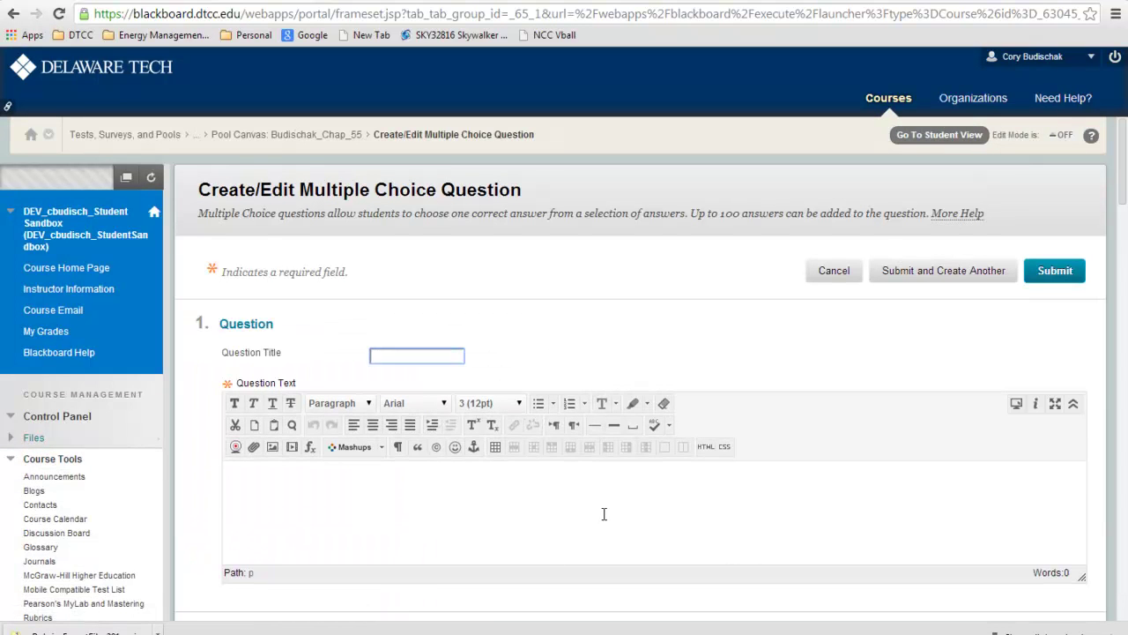
click(604, 514)
text(hat ani)
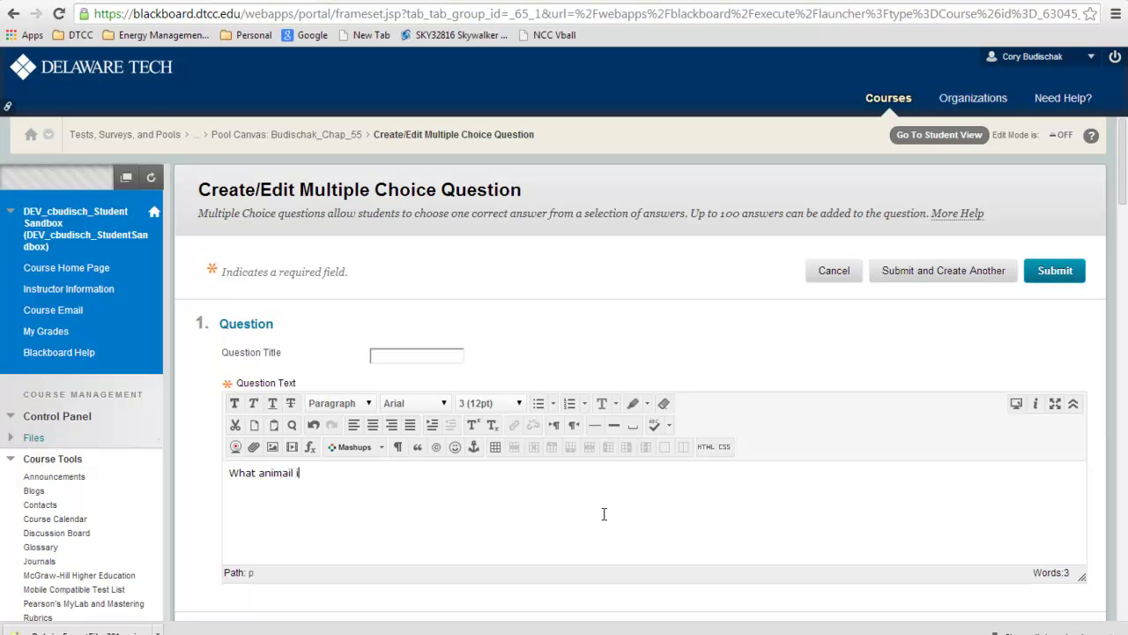
text(mal is the biggest?)
- Enter the four answers: mouse, bear, deer and elephant
scroll(617, 547, down, 8)
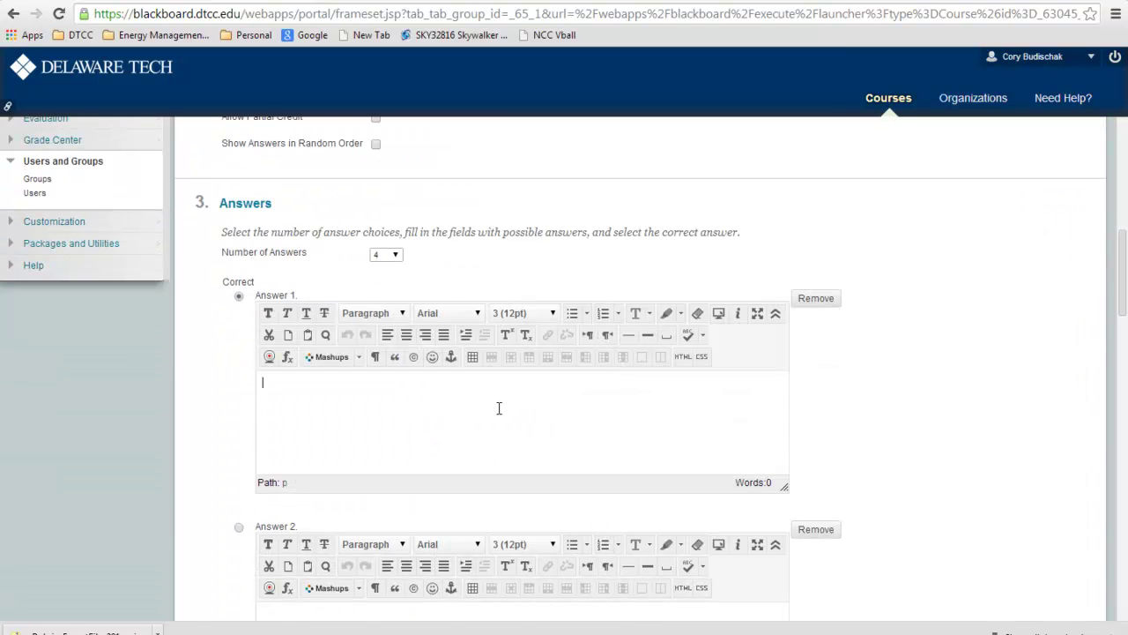
text(mouse)
scroll(499, 408, down, 2)
click(459, 471)
text(bear)
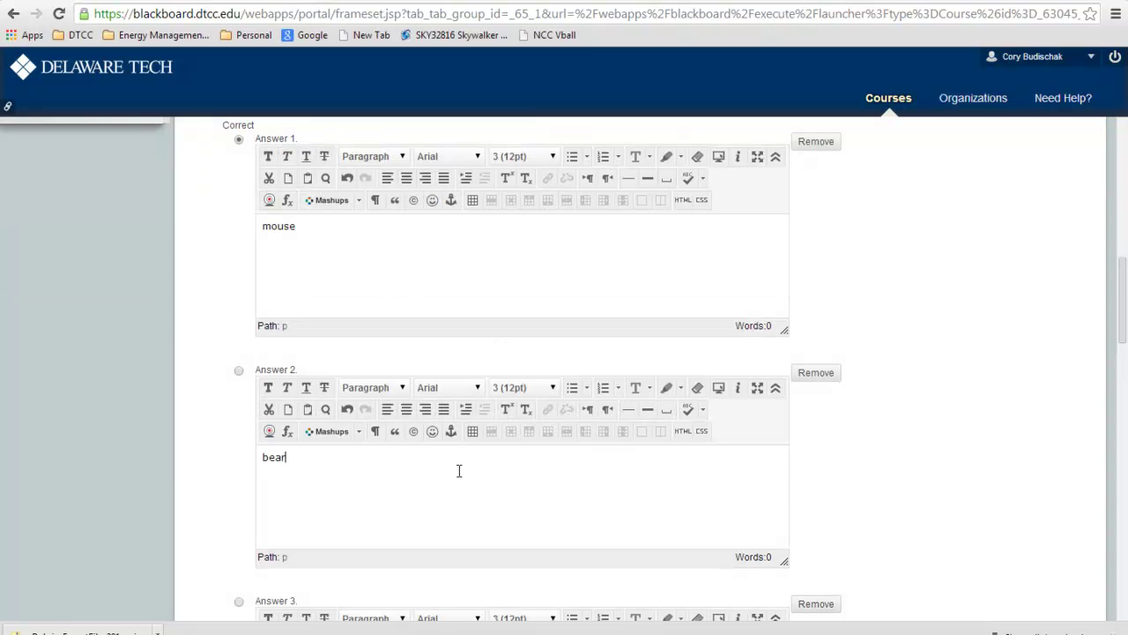
scroll(394, 509, down, 3)
text(deer)
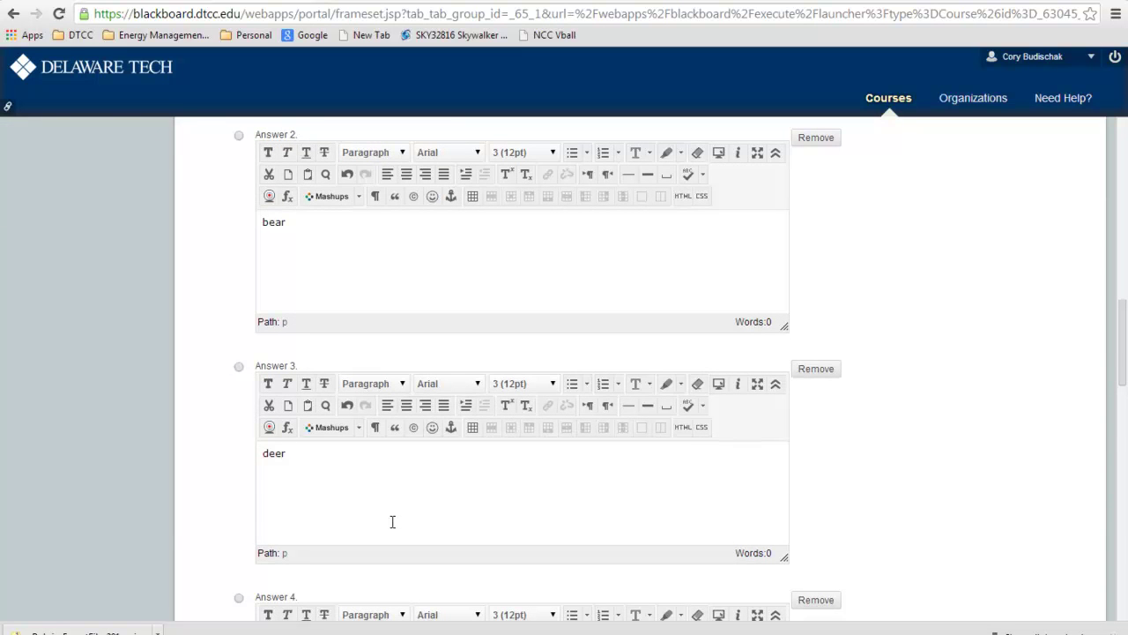
scroll(392, 521, down, 4)
click(405, 416)
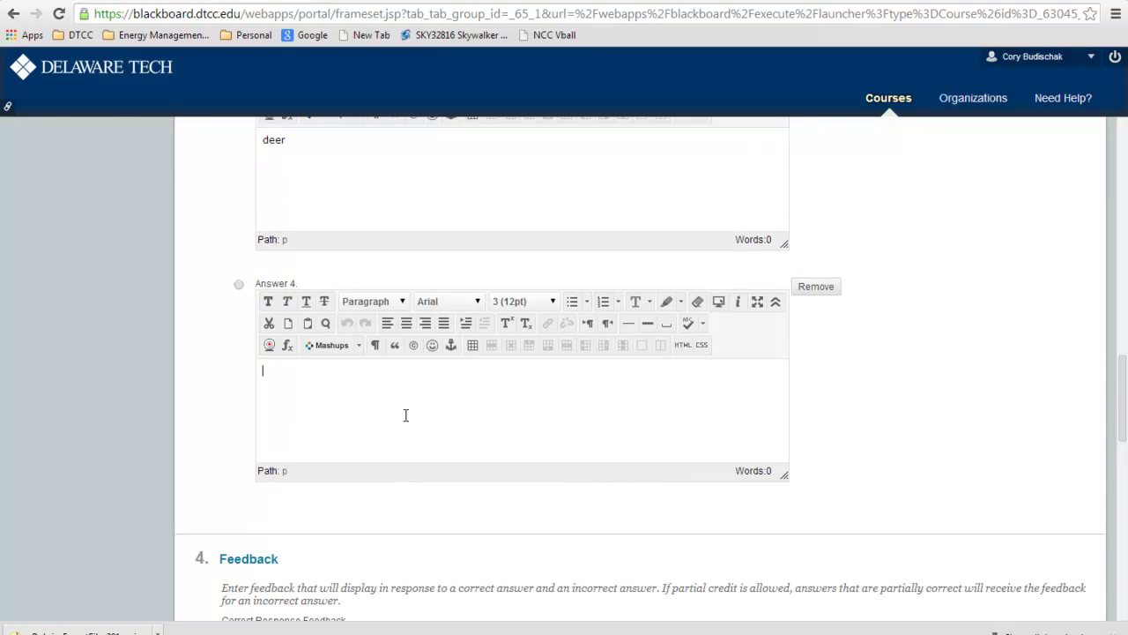
text(elephant)
- Mark elephant as the correct answer and review the question form
click(239, 285)
scroll(240, 295, up, 4)
scroll(238, 295, up, 4)
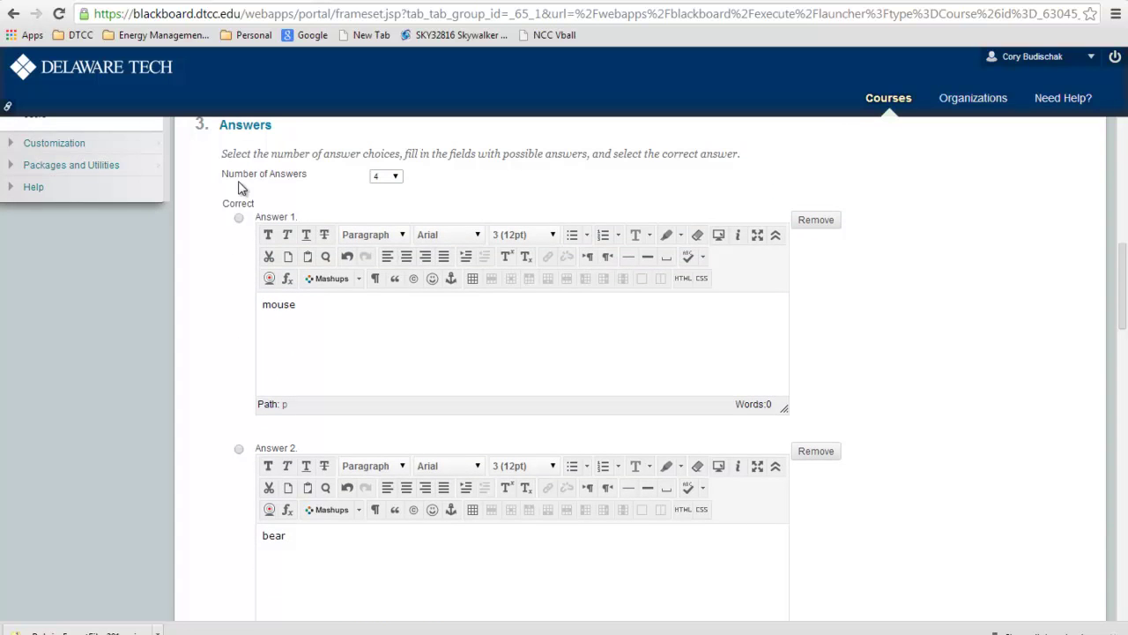
scroll(441, 319, up, 3)
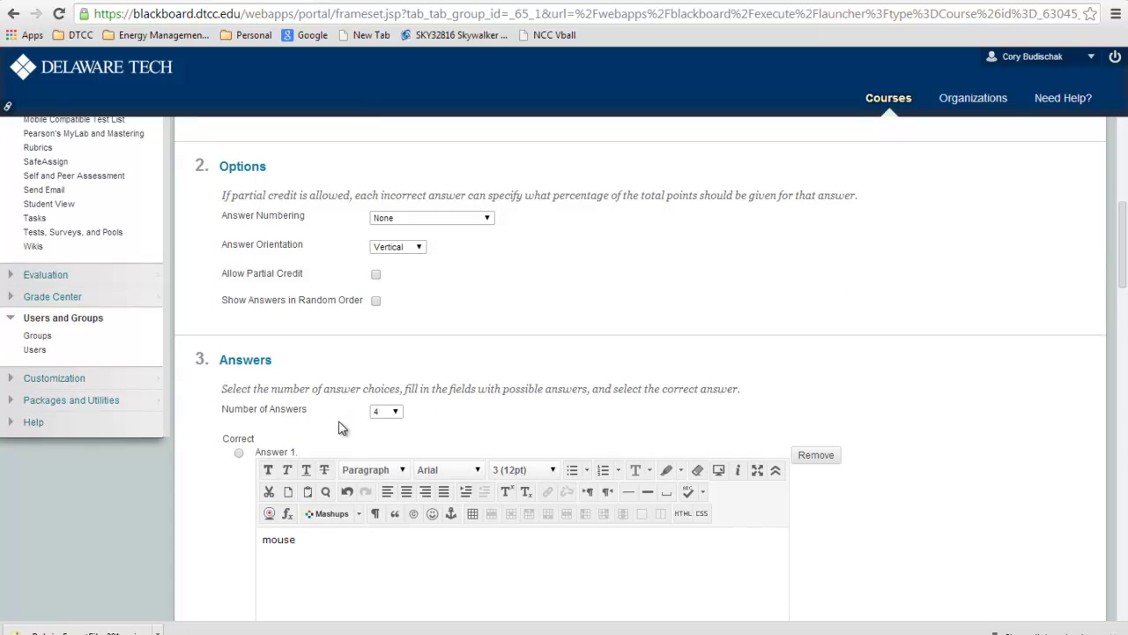
scroll(494, 367, up, 1)
scroll(492, 368, up, 3)
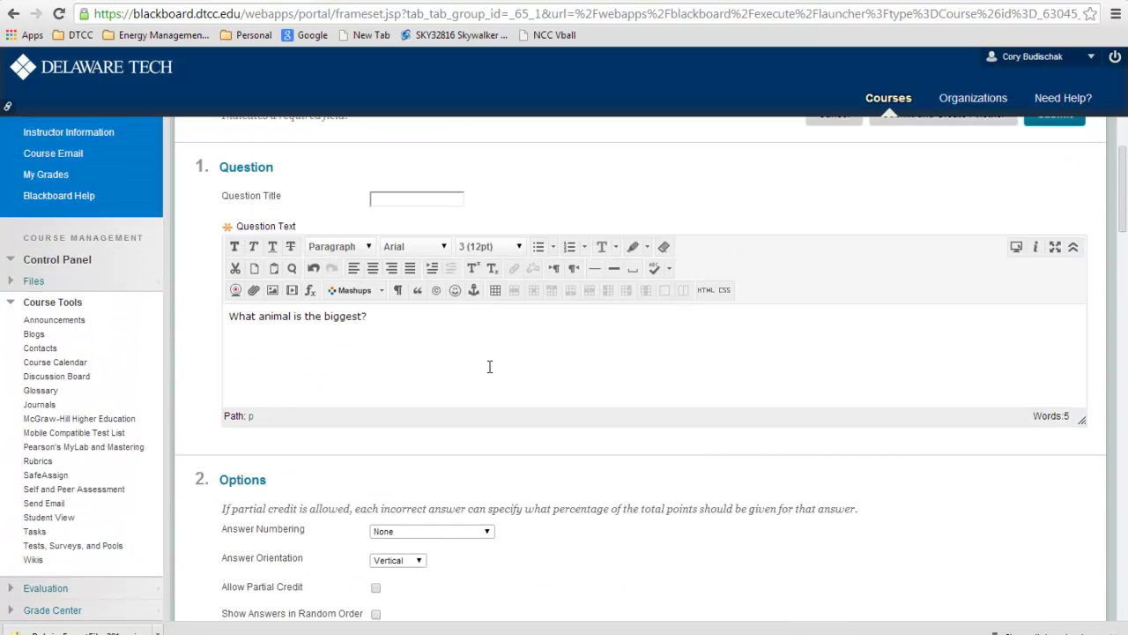
scroll(551, 371, down, 18)
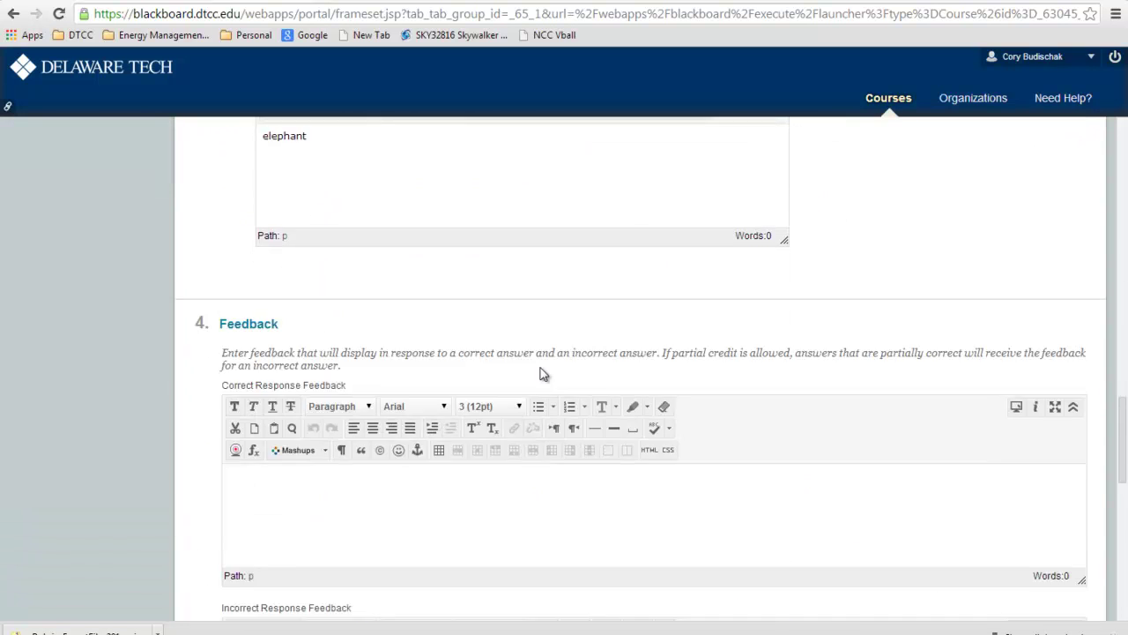
scroll(541, 373, down, 9)
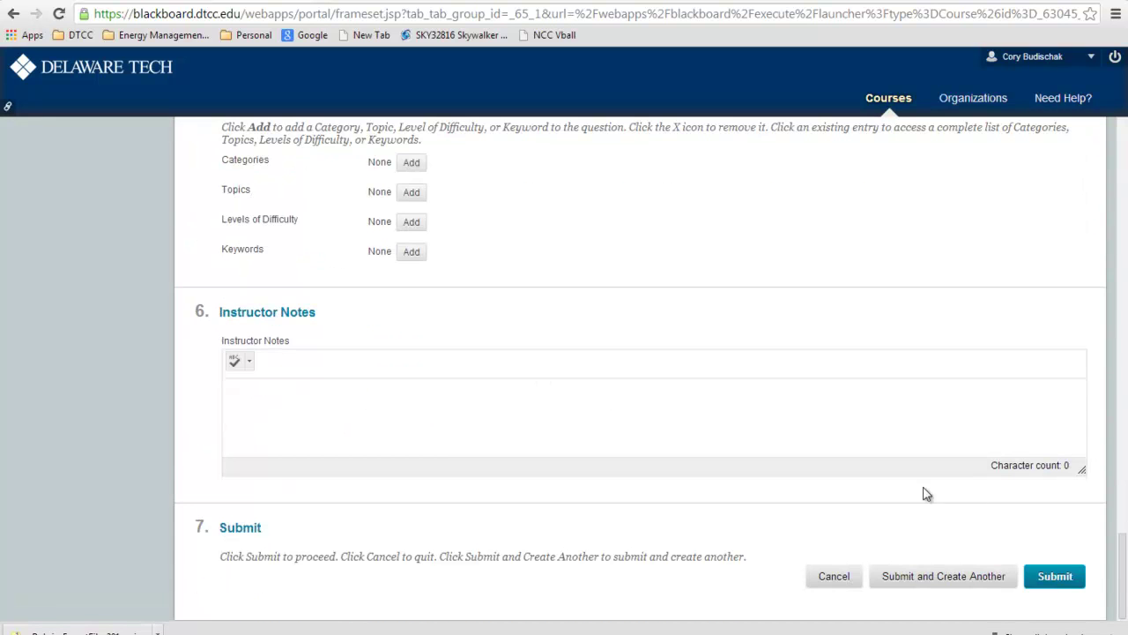
- Save the biggest-animal question, confirm elephant is correct in its details, and open its options menu
click(1070, 577)
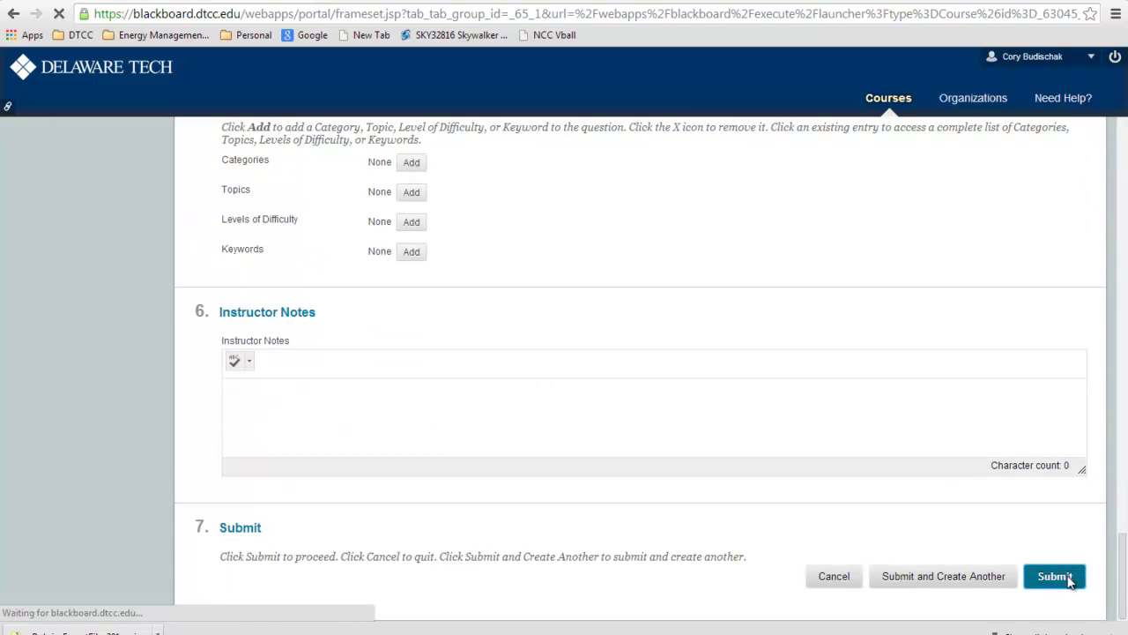
scroll(741, 467, down, 2)
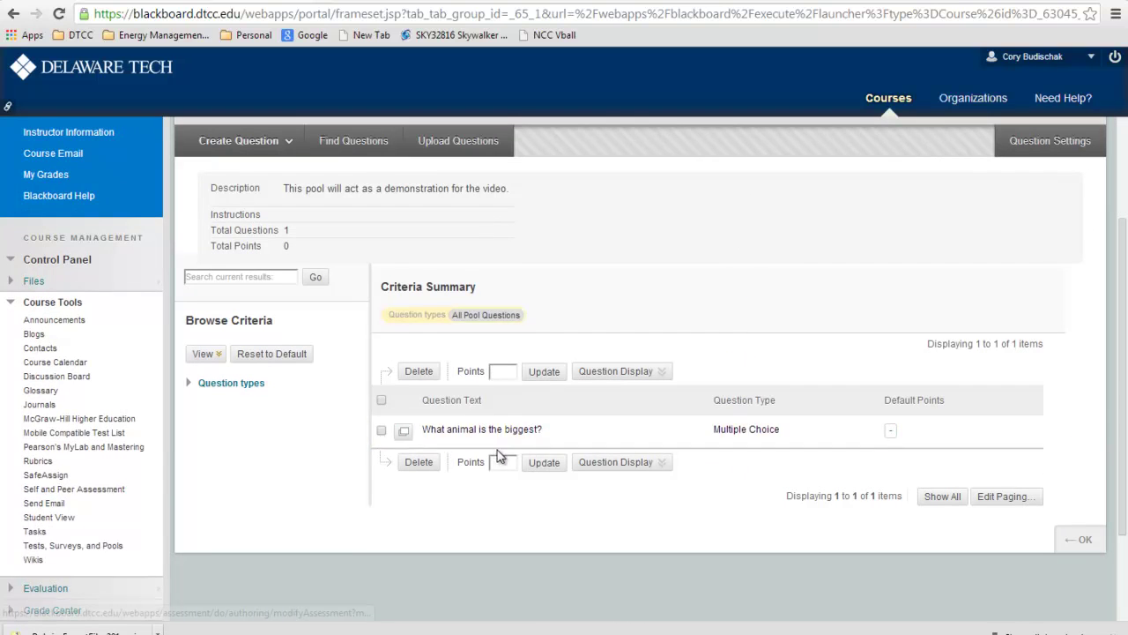
click(404, 432)
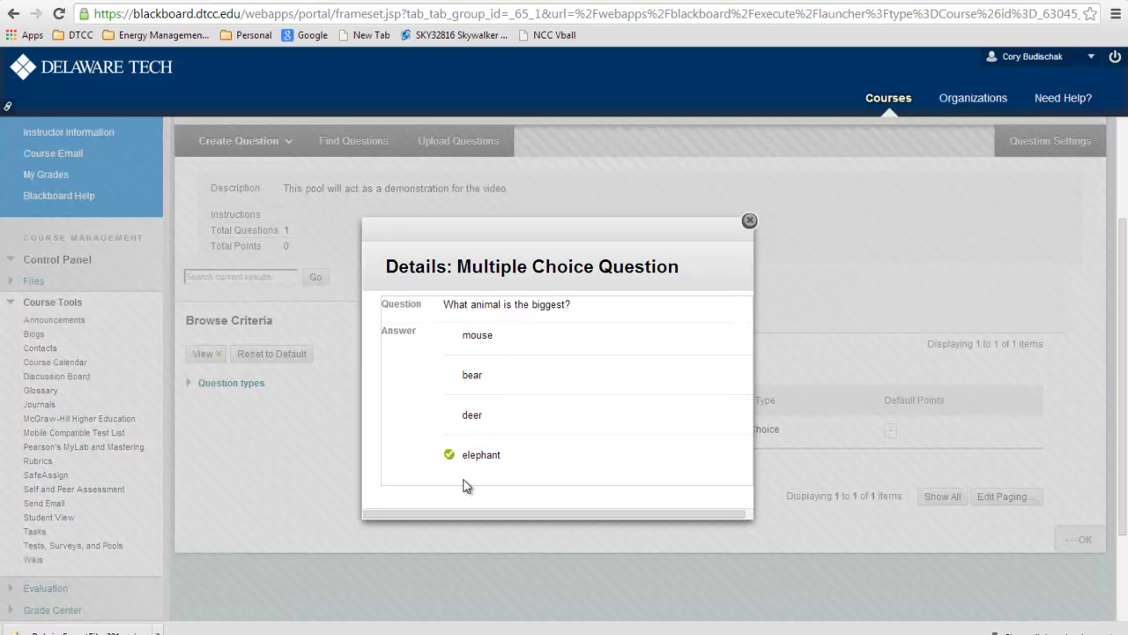
click(749, 221)
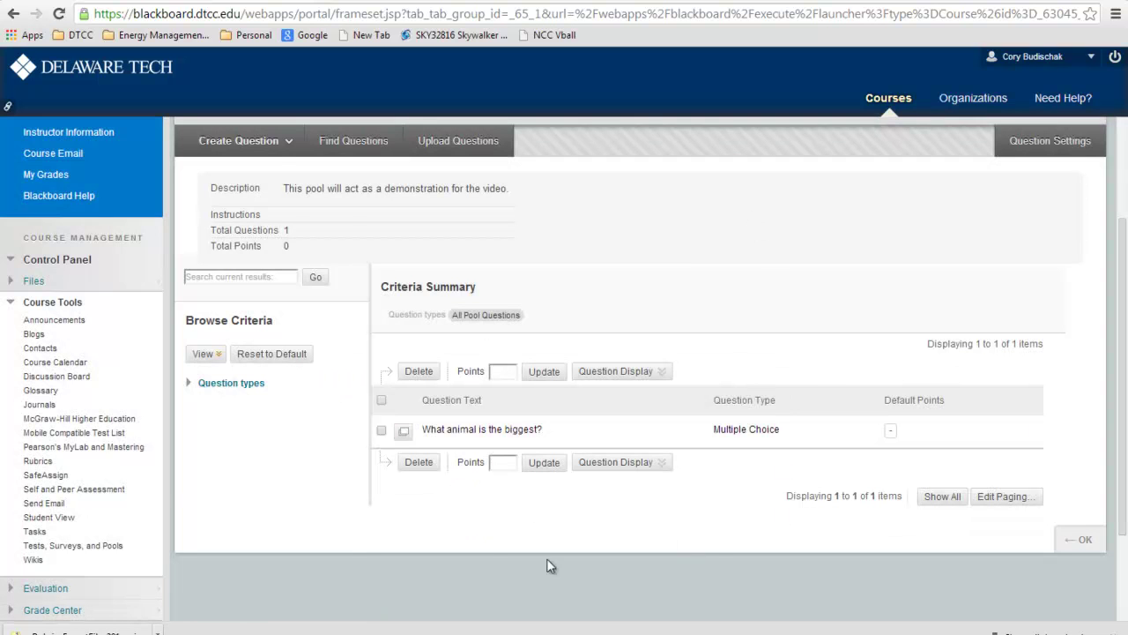
click(279, 145)
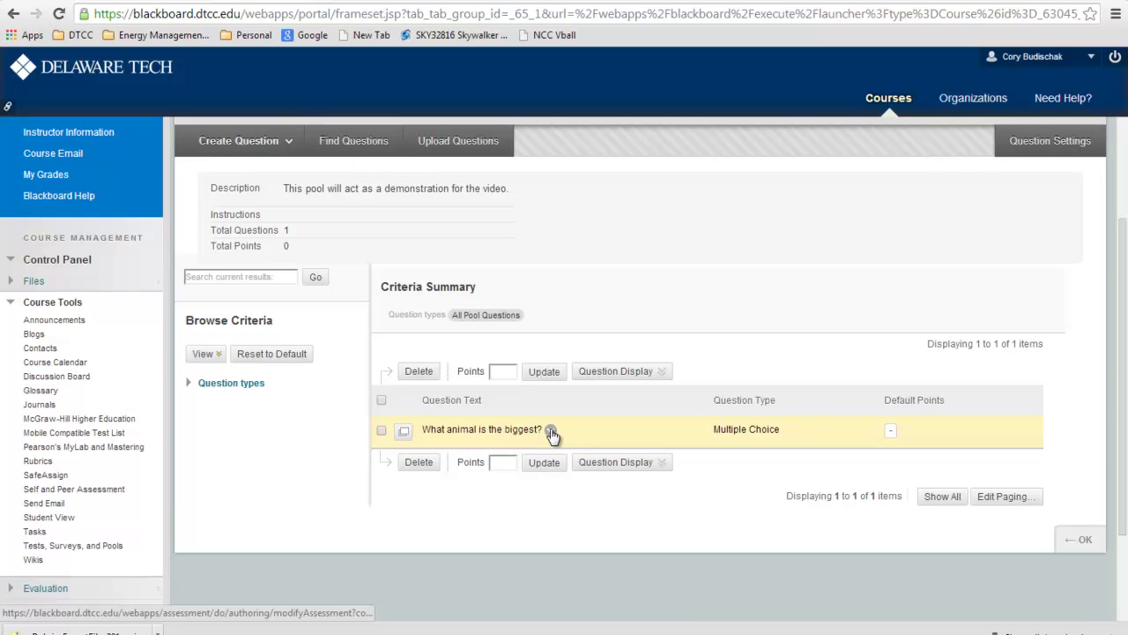
click(551, 429)
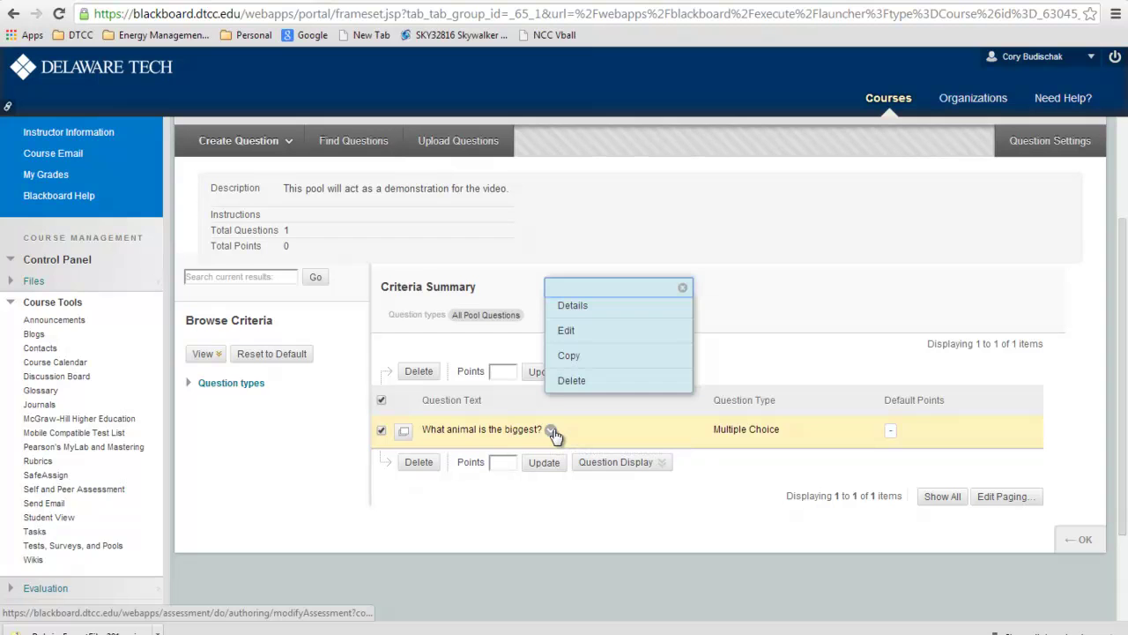
- Copy the question, removing 'Copy of' and rewording it to 'What animal is the smallest?'
click(582, 358)
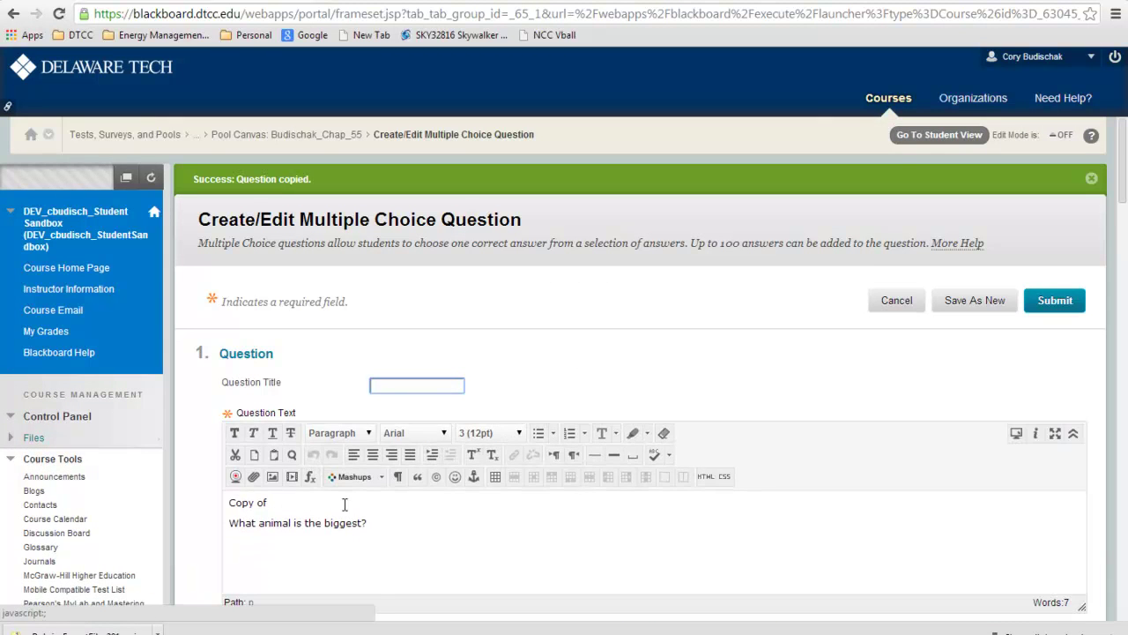
click(285, 500)
shift+click(221, 501)
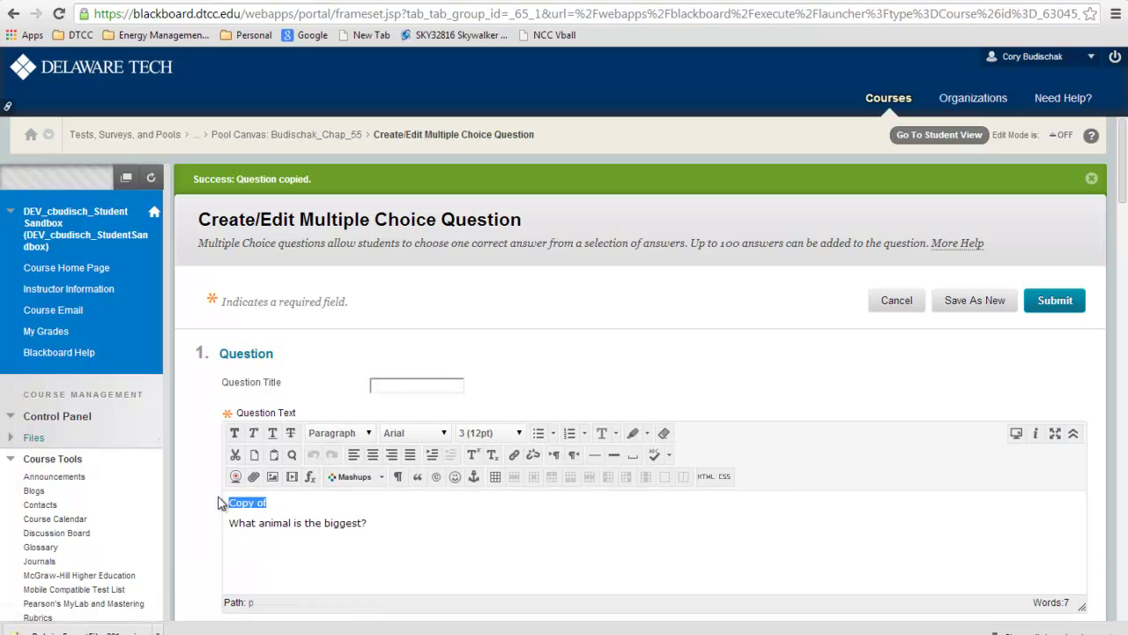
key(Delete)
key(Delete)
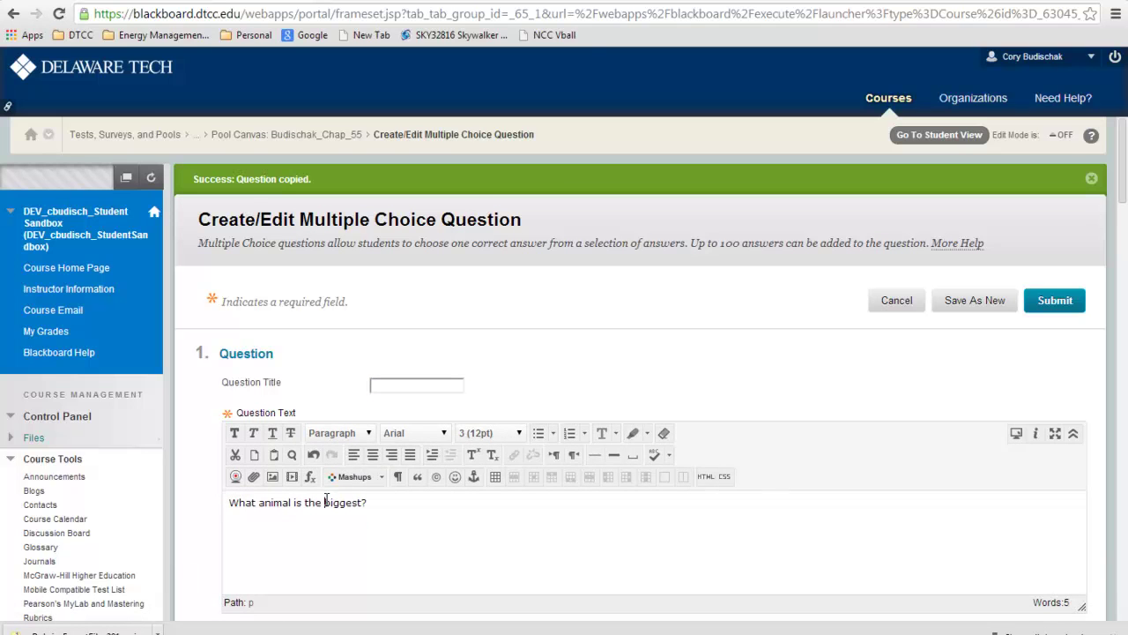
drag(325, 502, 361, 498)
key(Delete)
text(smalles)
- Make mouse the correct answer and submit the smallest-animal question
scroll(424, 541, down, 9)
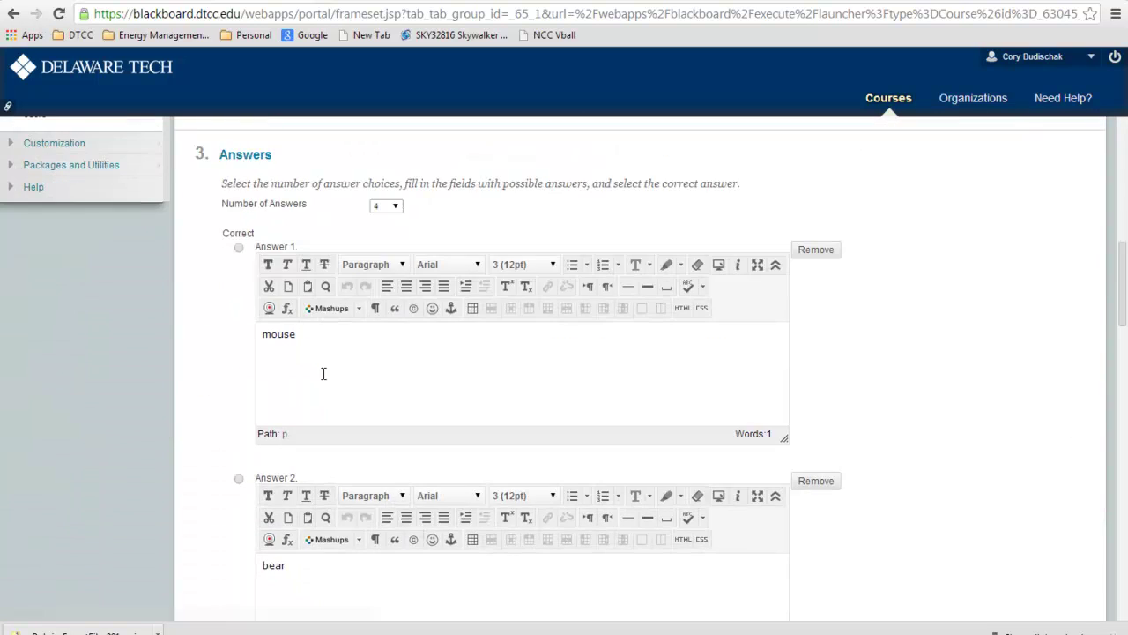
click(238, 247)
scroll(789, 379, down, 12)
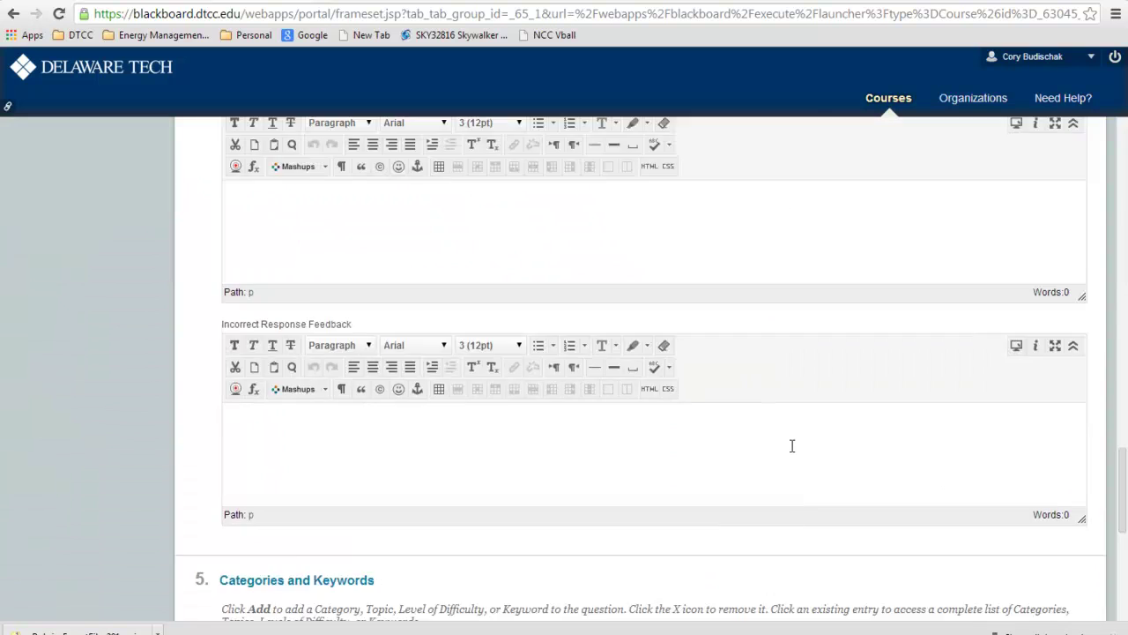
scroll(792, 446, down, 10)
click(1052, 598)
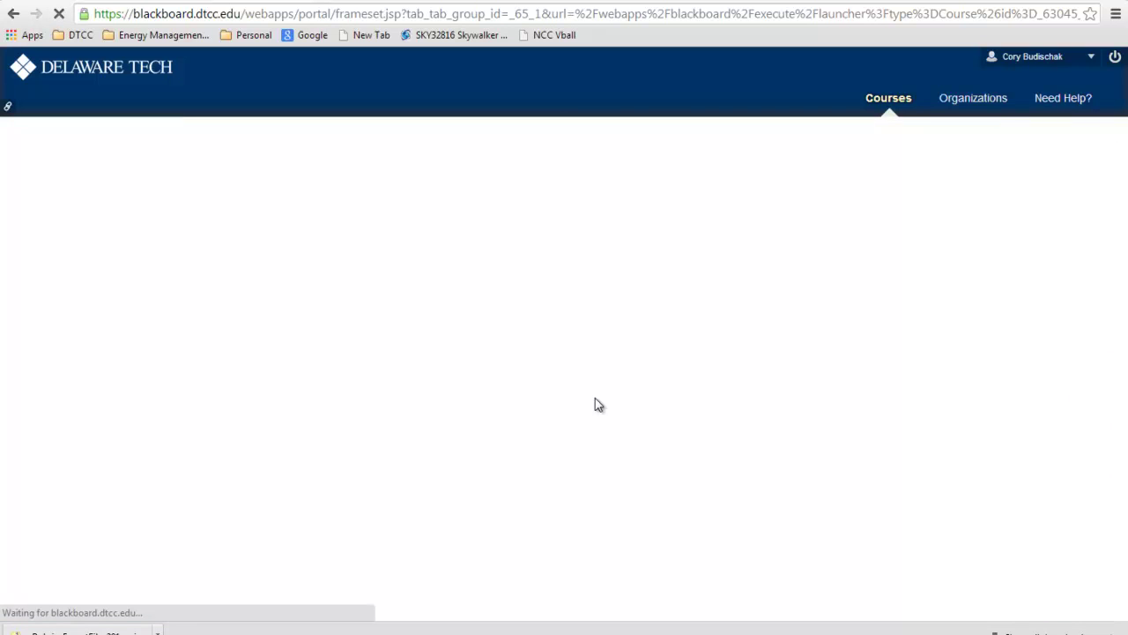
scroll(595, 404, down, 2)
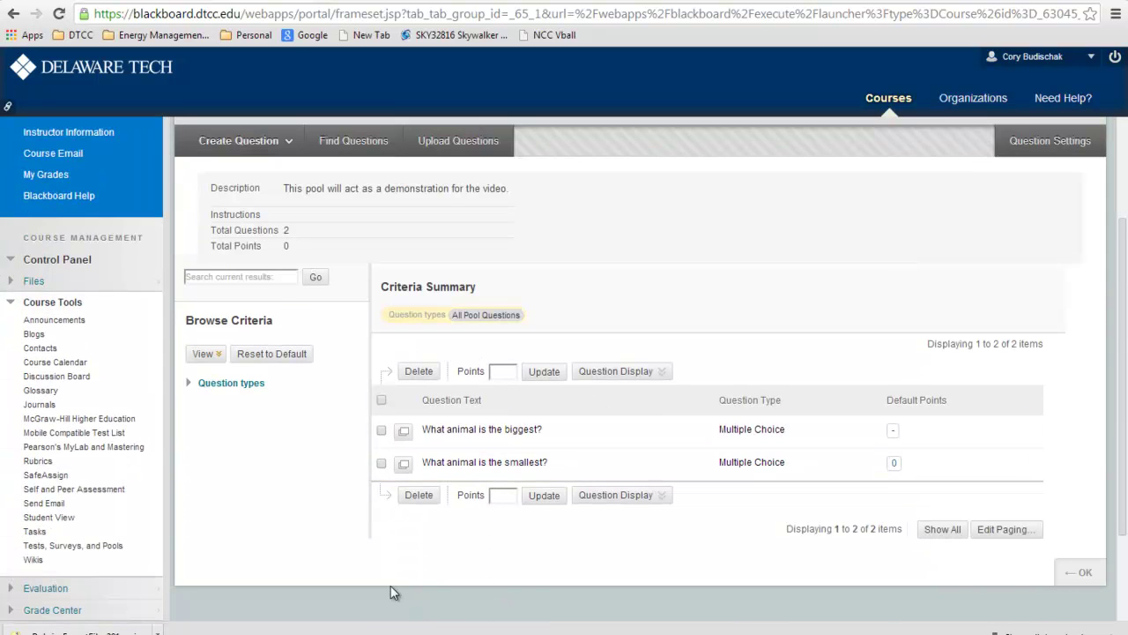